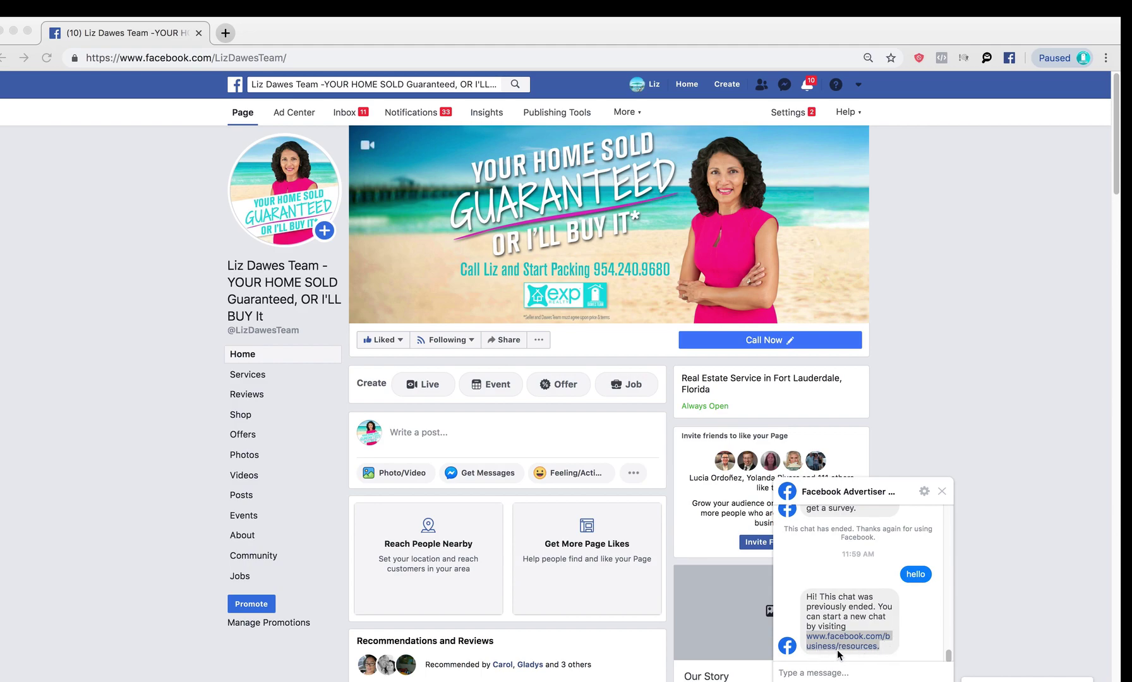
Open the Ads Help Center home page from the business resources link and scroll to Still need help?
left_click(857, 650)
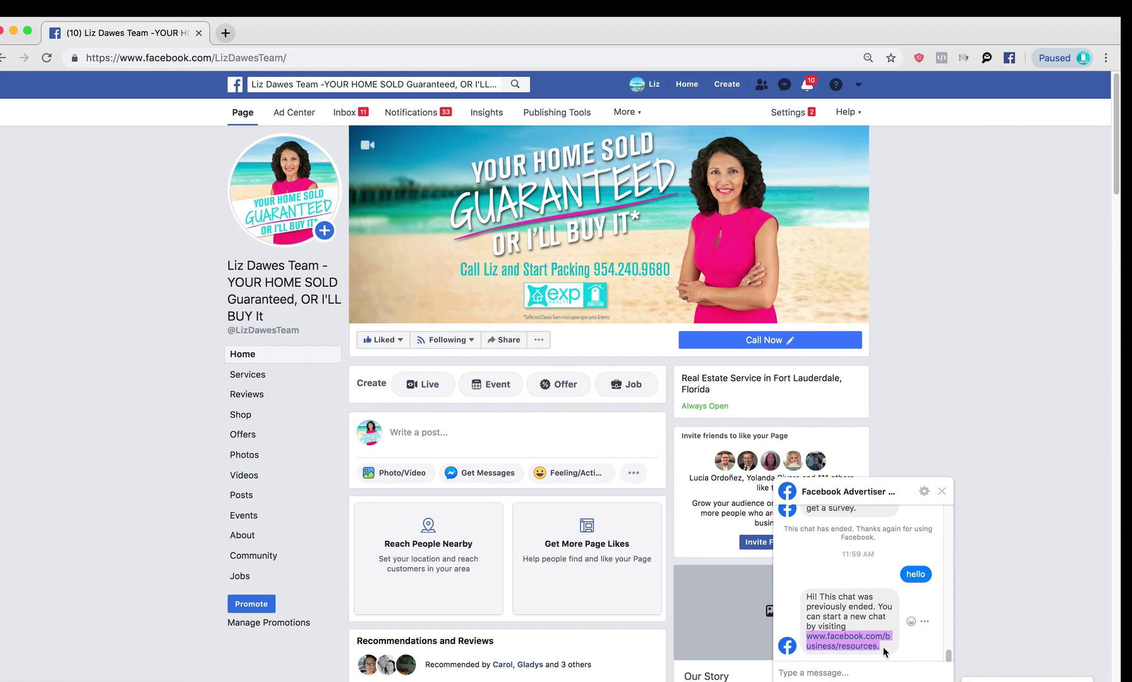
left_click(849, 647)
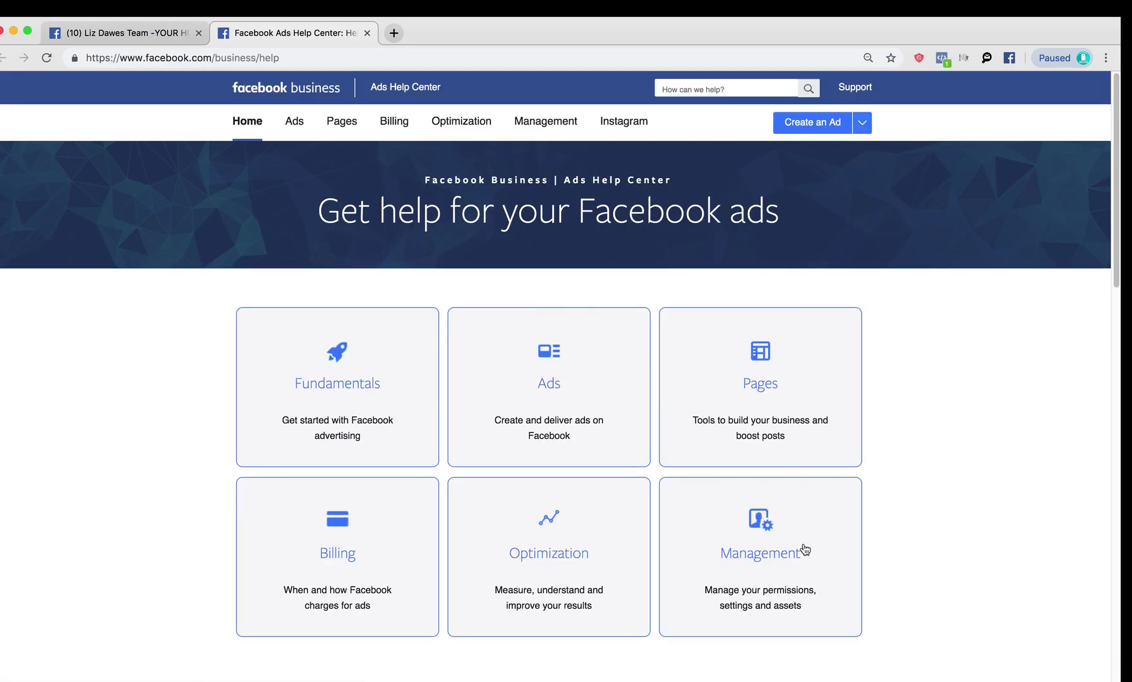
scroll(803, 547, "down", 3)
scroll(804, 545, "up", 2)
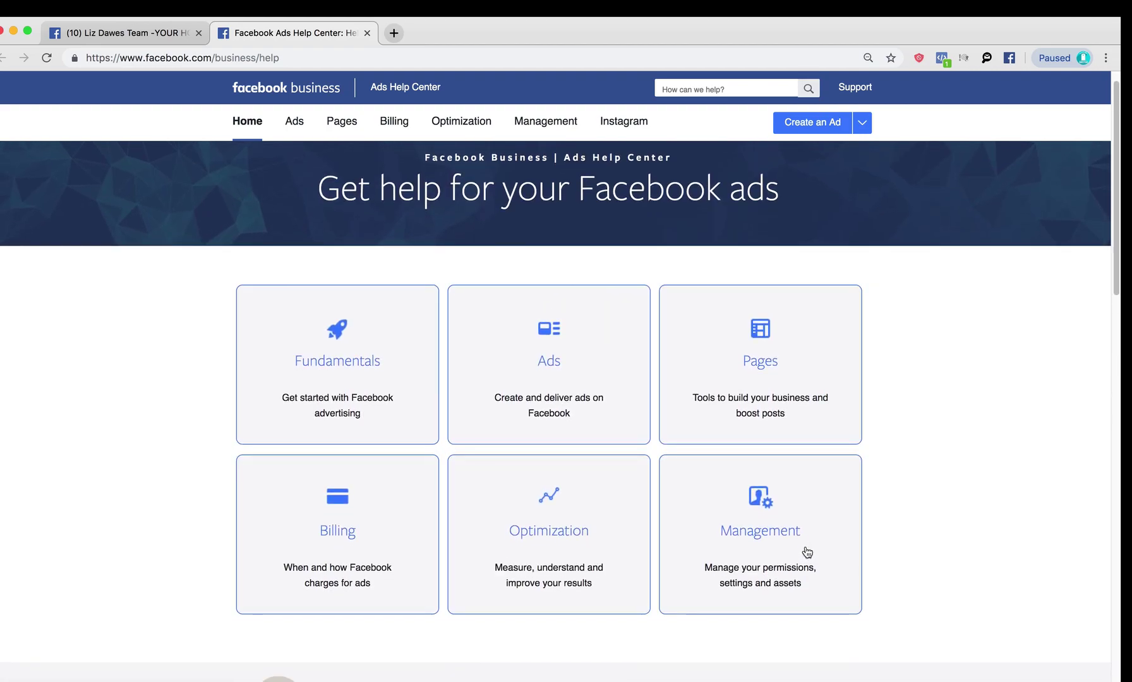
scroll(807, 553, "down", 1)
scroll(804, 558, "down", 3)
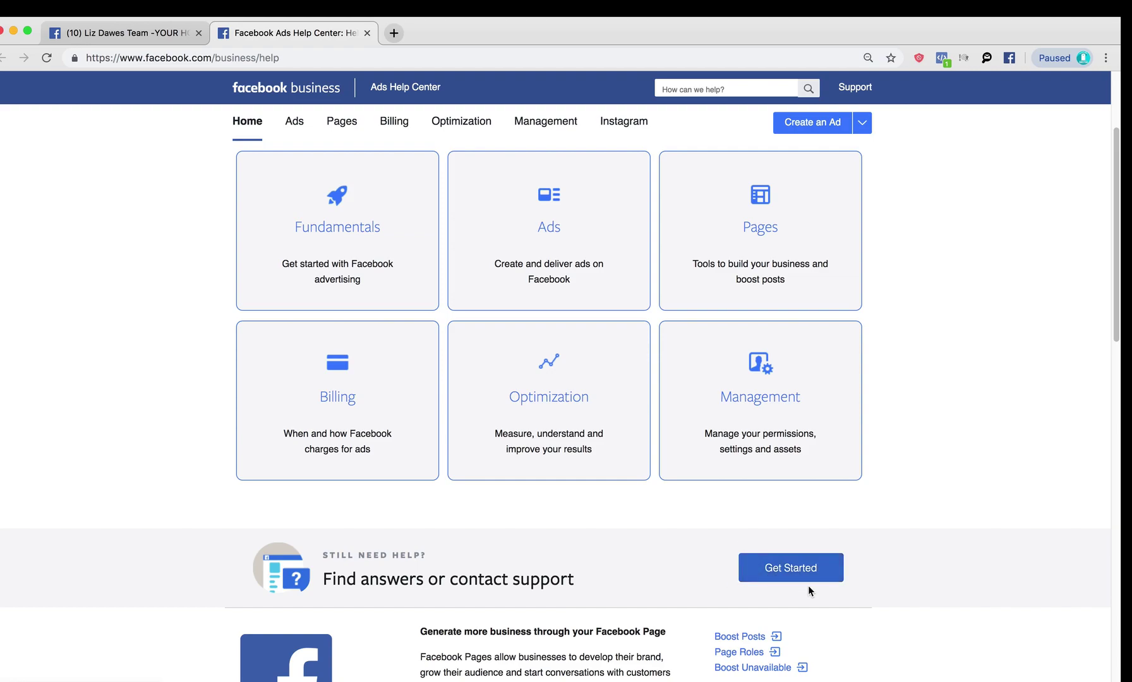
Start the Get Started support chooser and choose Ads as the help category.
left_click(776, 571)
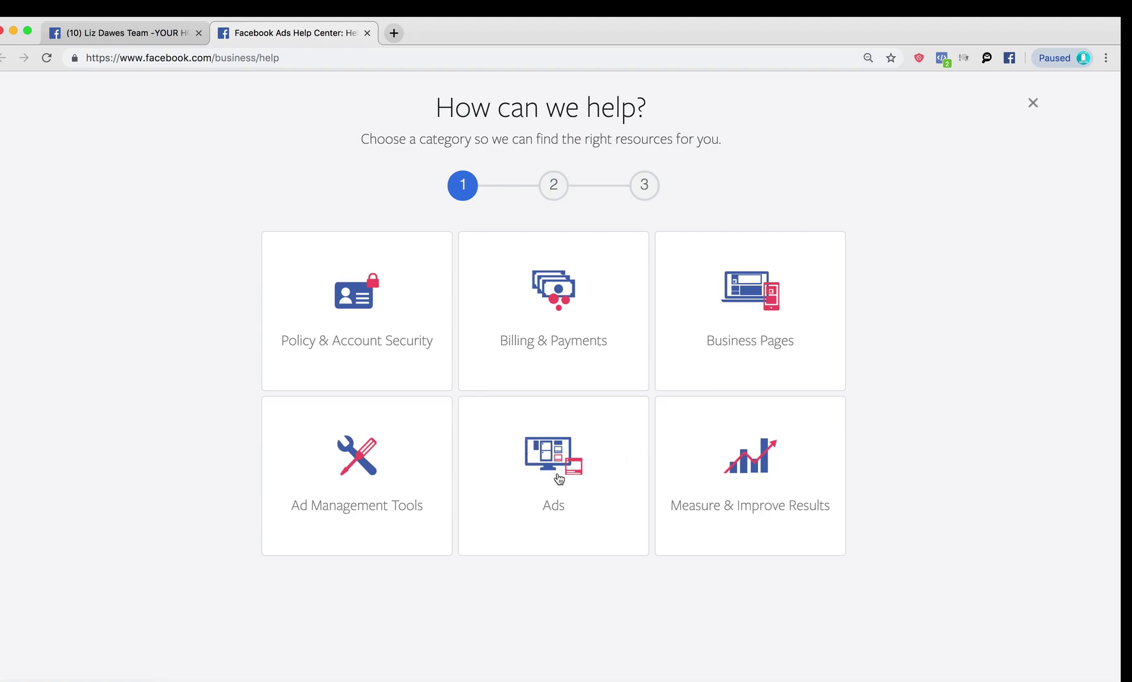
left_click(547, 457)
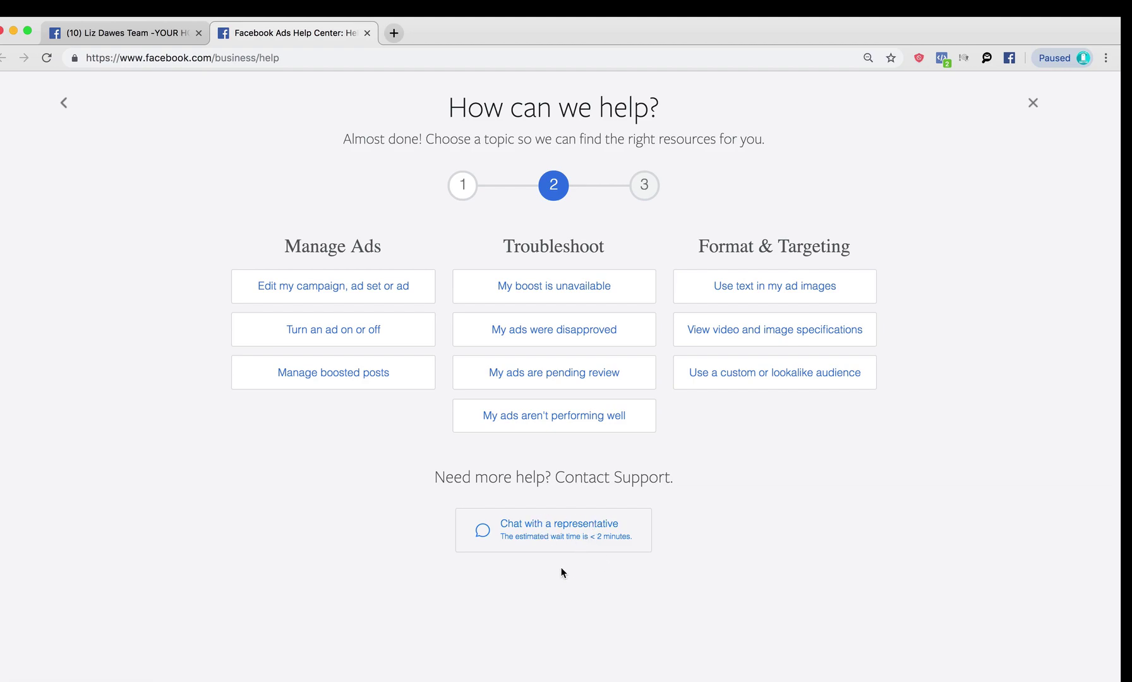
Open the Chat with a representative form and try starting the chat with Other selected.
left_click(553, 531)
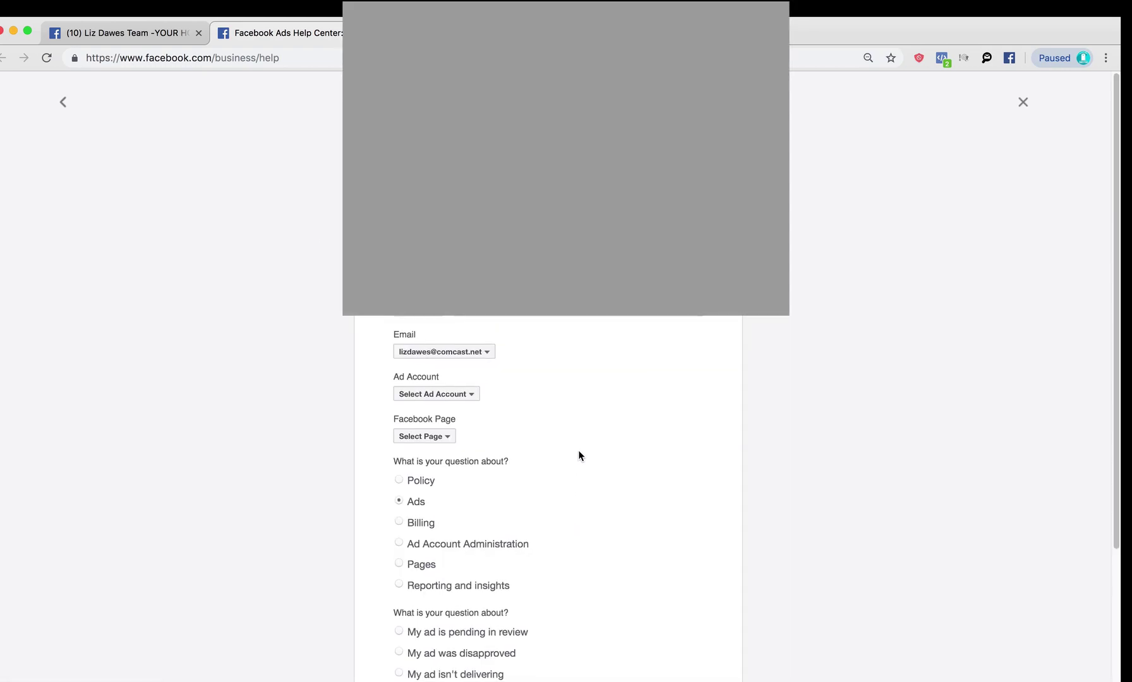
scroll(579, 451, "down", 2)
scroll(579, 455, "down", 5)
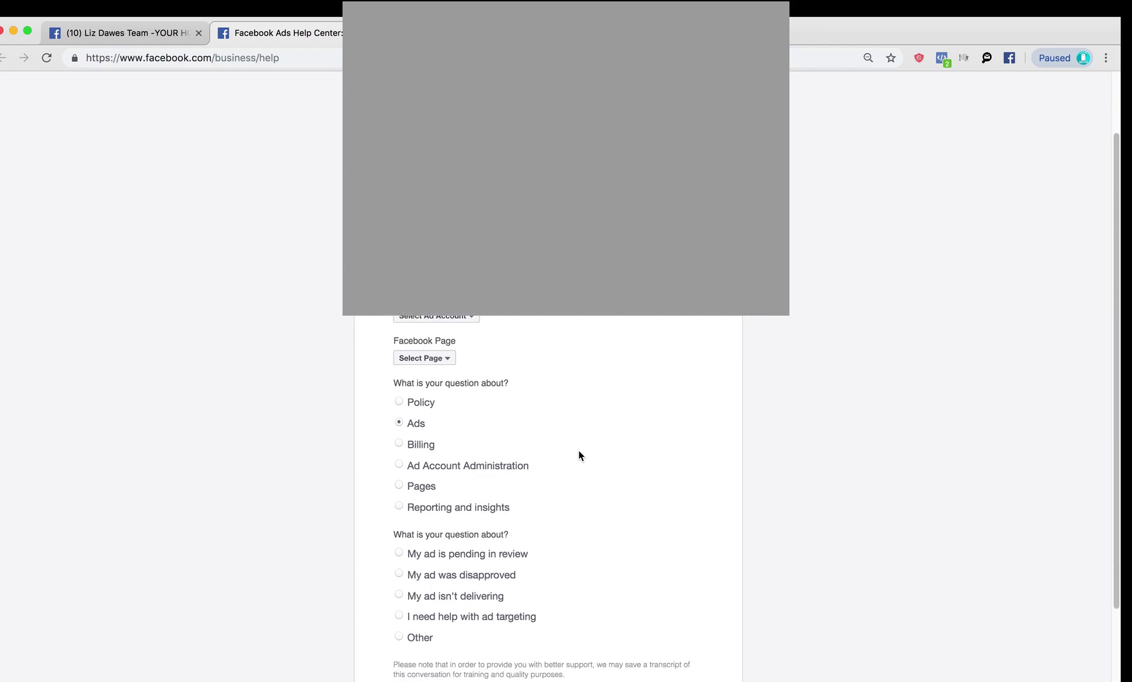
scroll(579, 455, "up", 7)
scroll(579, 455, "down", 7)
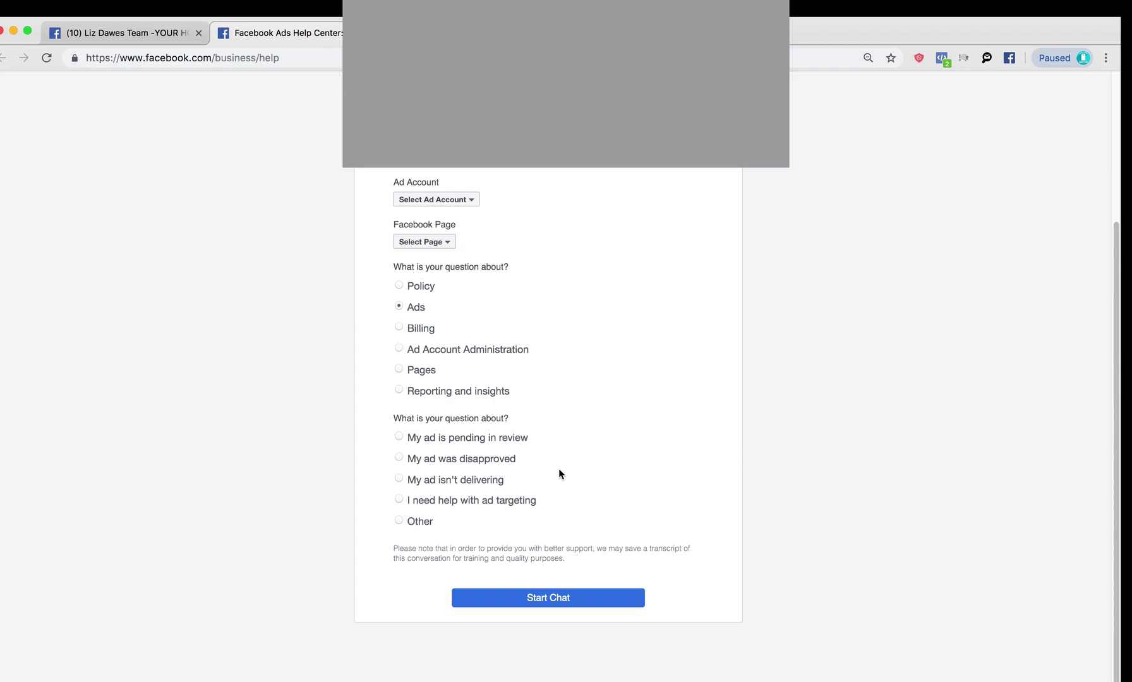
left_click(547, 602)
left_click(543, 600)
Clear the No Advertising Account warning and select LDO FB Business Manager as the ad account.
left_click(555, 599)
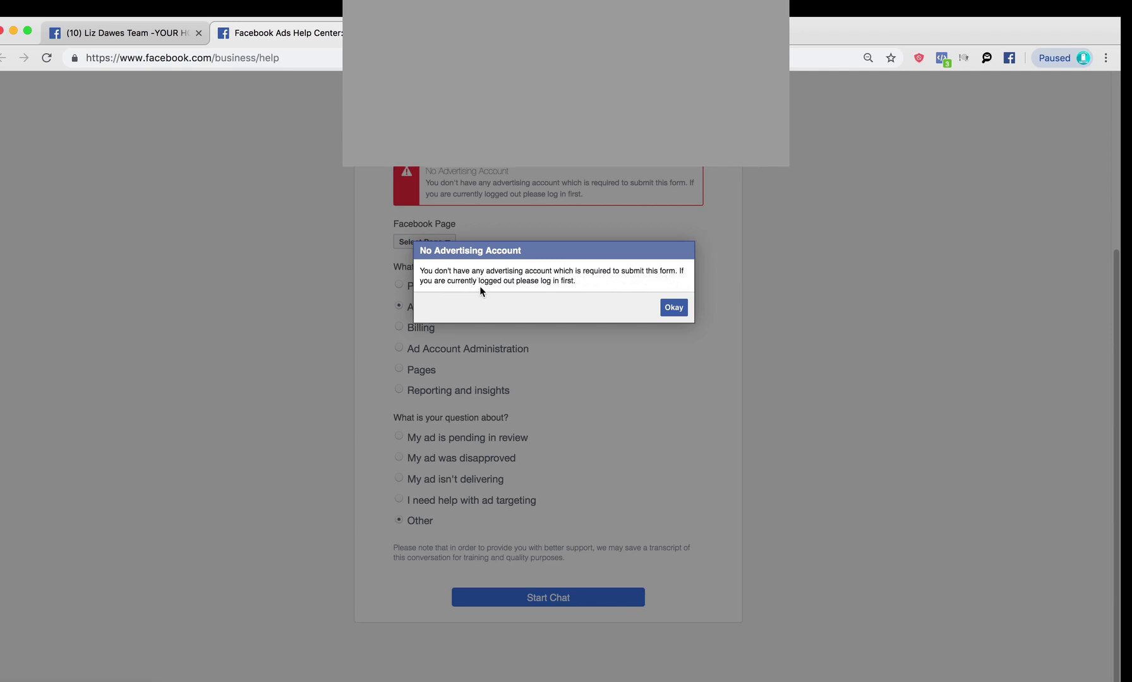
left_click(672, 308)
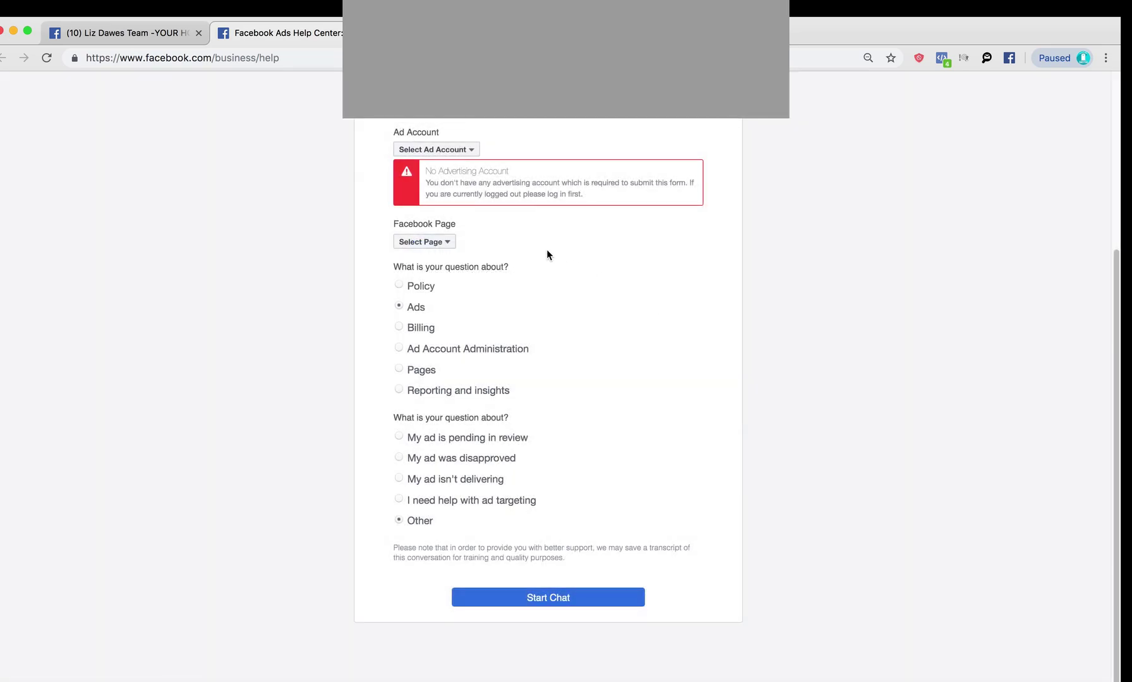
left_click(433, 149)
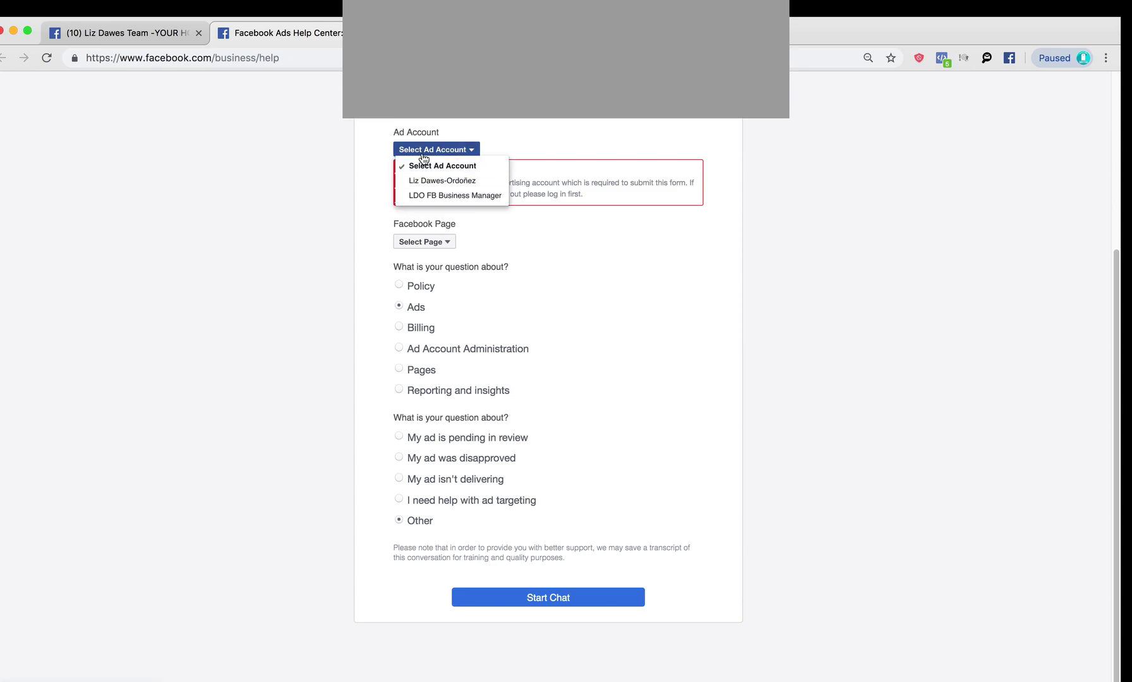
left_click(448, 200)
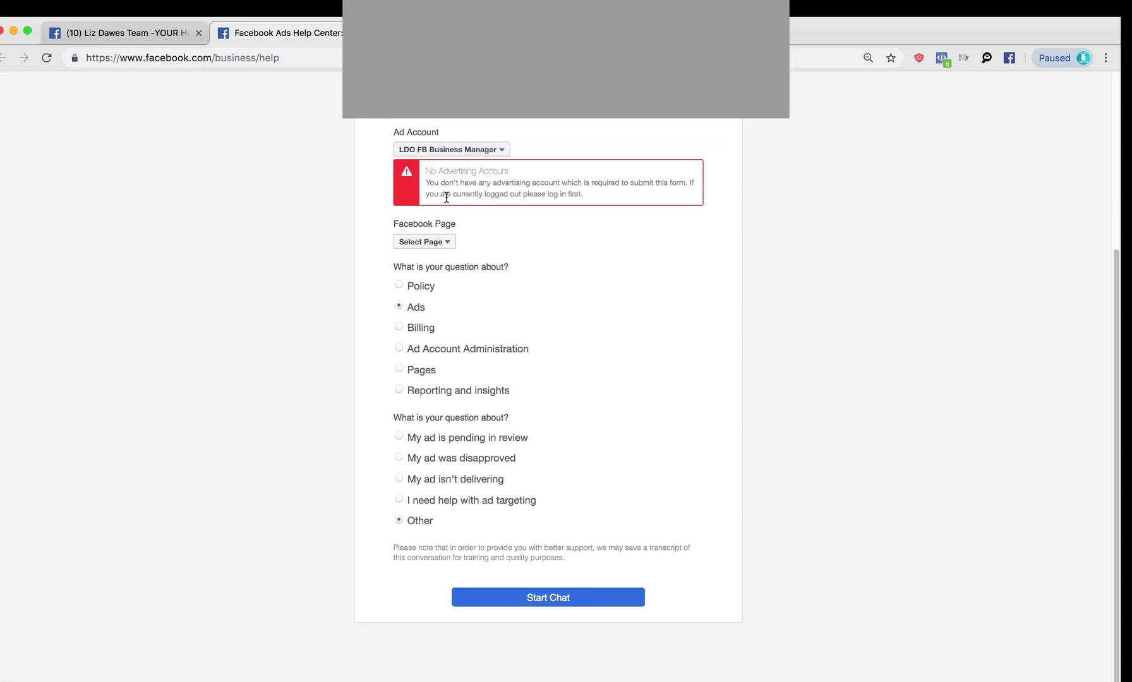
Choose the real-estate team's Page and submit the chat request.
left_click(446, 247)
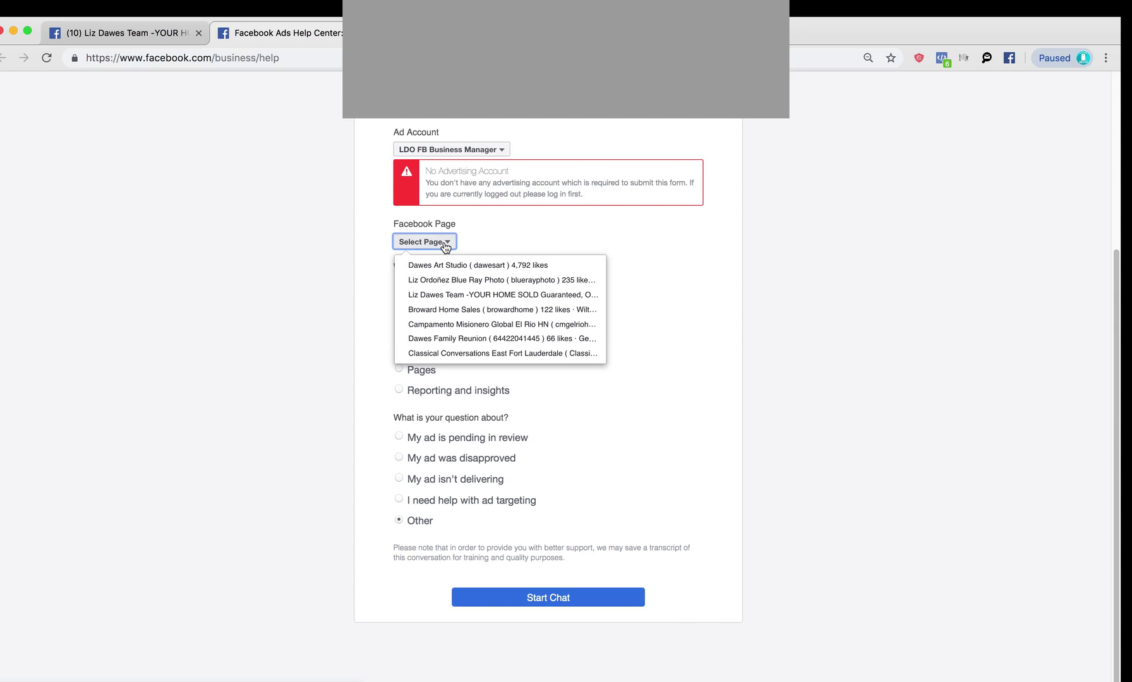
left_click(437, 297)
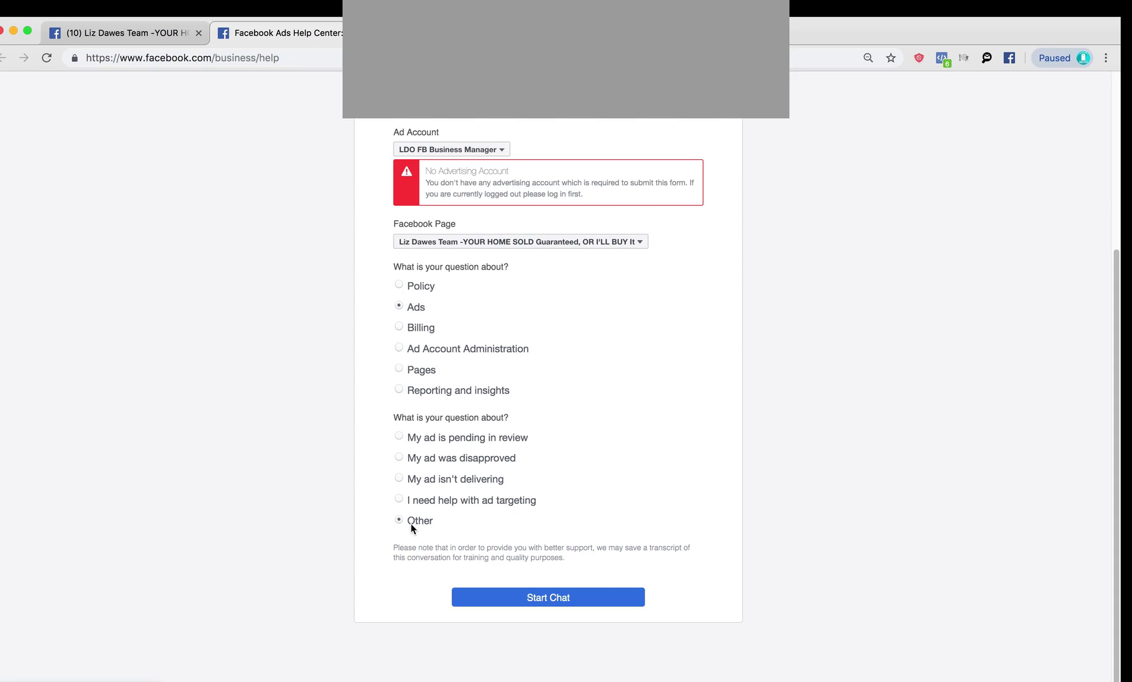
left_click(536, 600)
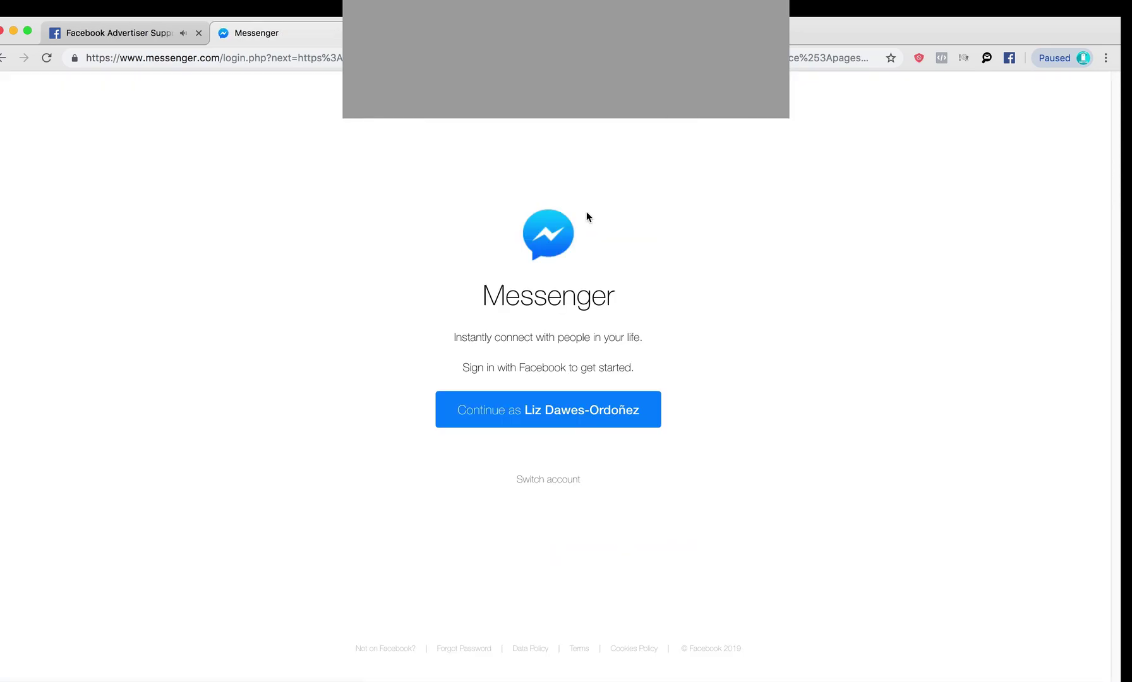
Continue as the logged-in account on the Messenger sign-in page to open the Advertiser Support thread.
left_click(545, 415)
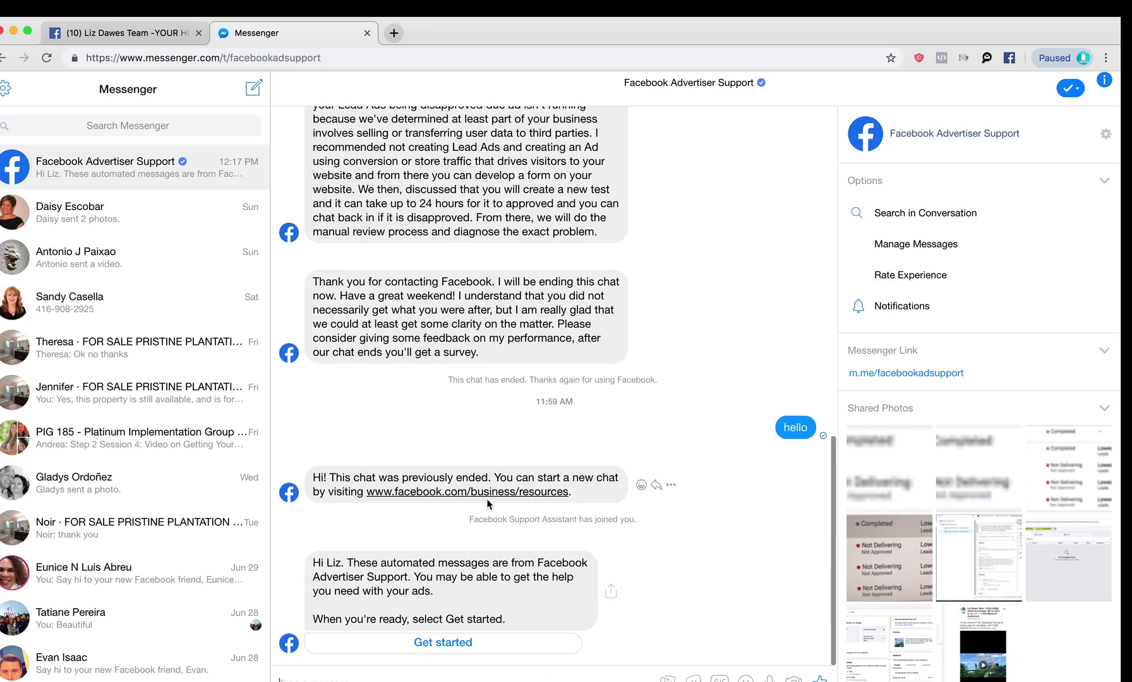
Scroll back through the thread to reread the disapproved Lead Ads exchange and ad-status screenshots.
scroll(486, 499, "up", 1)
scroll(487, 499, "up", 2)
scroll(487, 499, "down", 1)
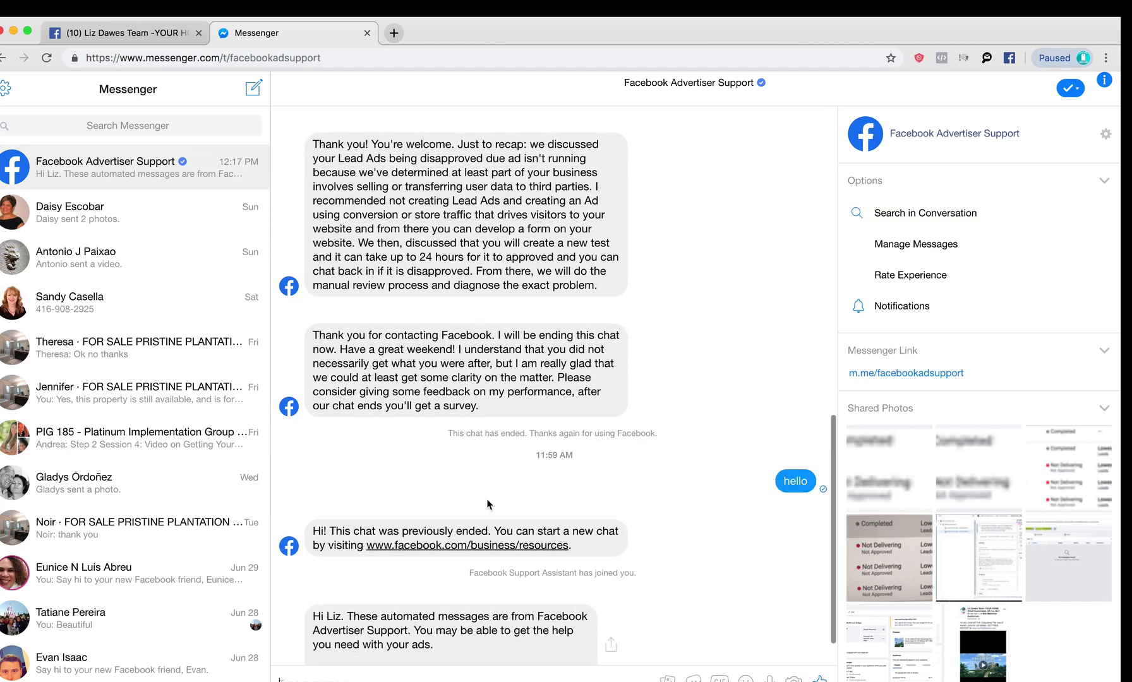
scroll(486, 499, "up", 2)
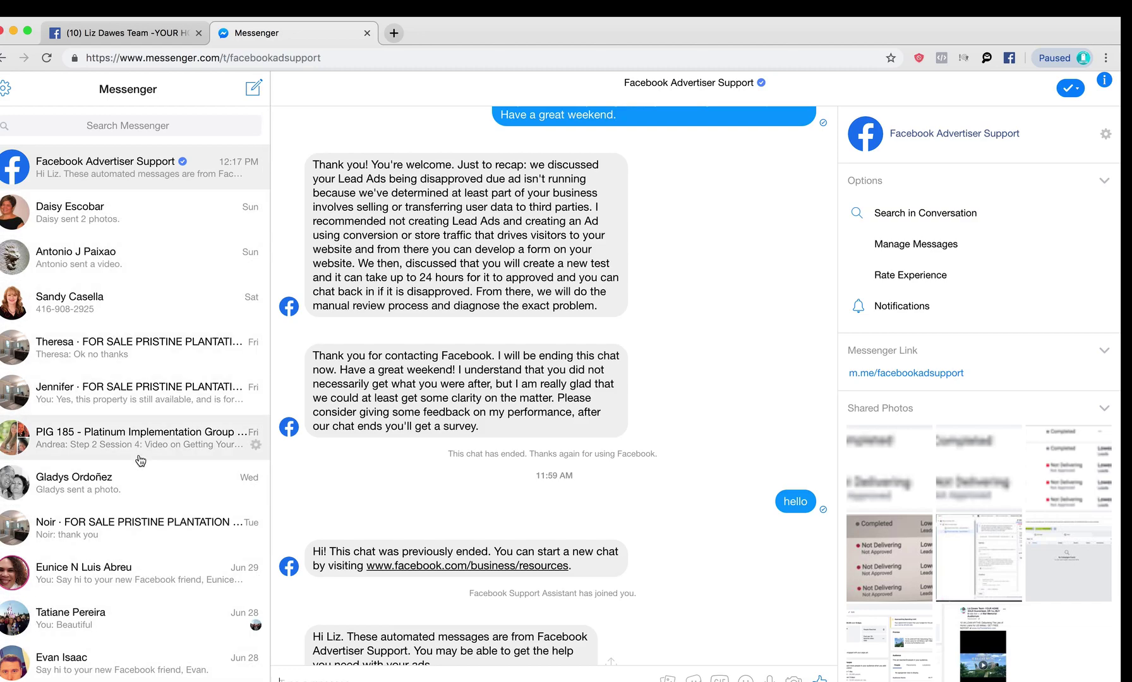
scroll(414, 478, "up", 7)
scroll(413, 479, "up", 15)
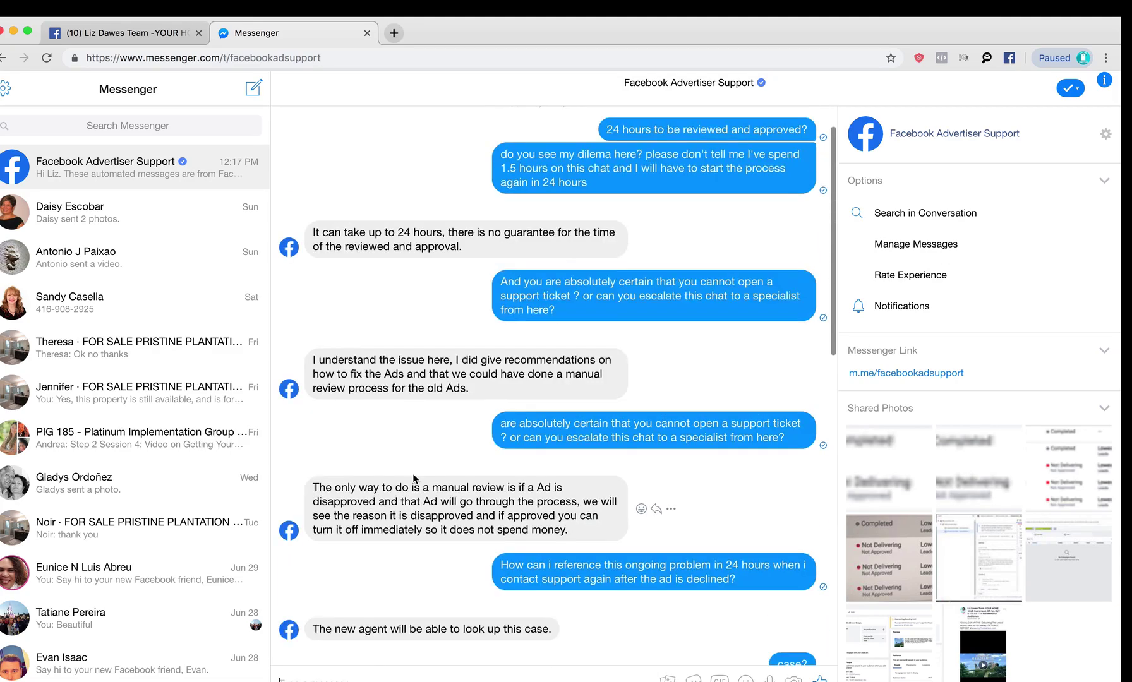
scroll(414, 473, "up", 12)
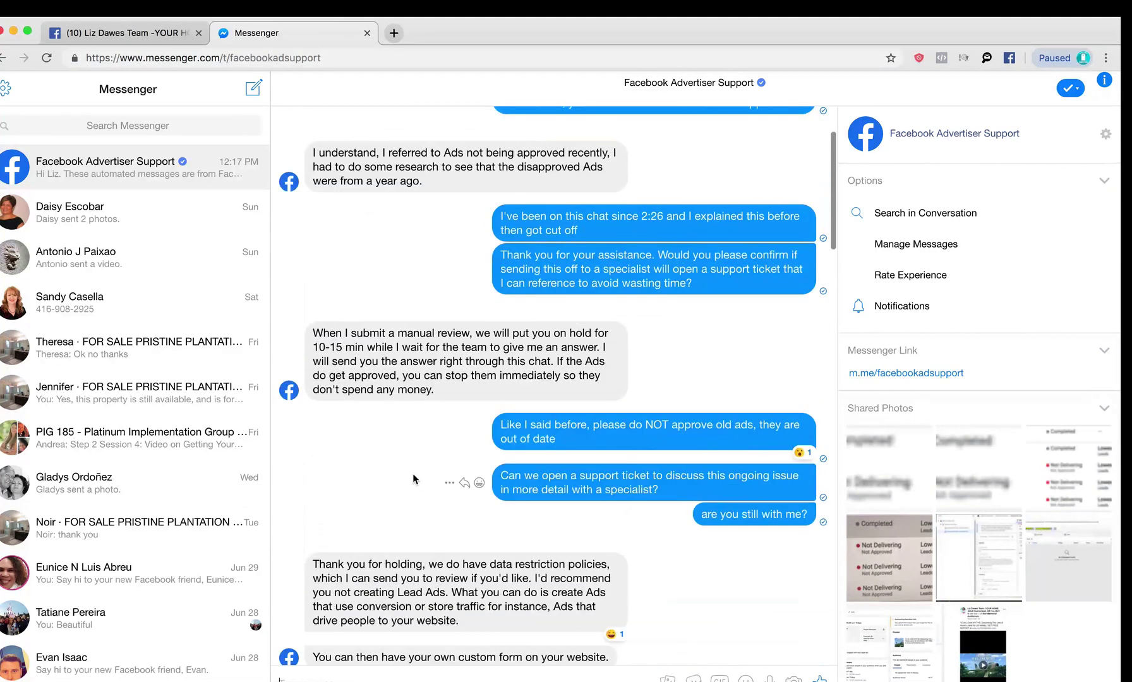
scroll(414, 478, "up", 10)
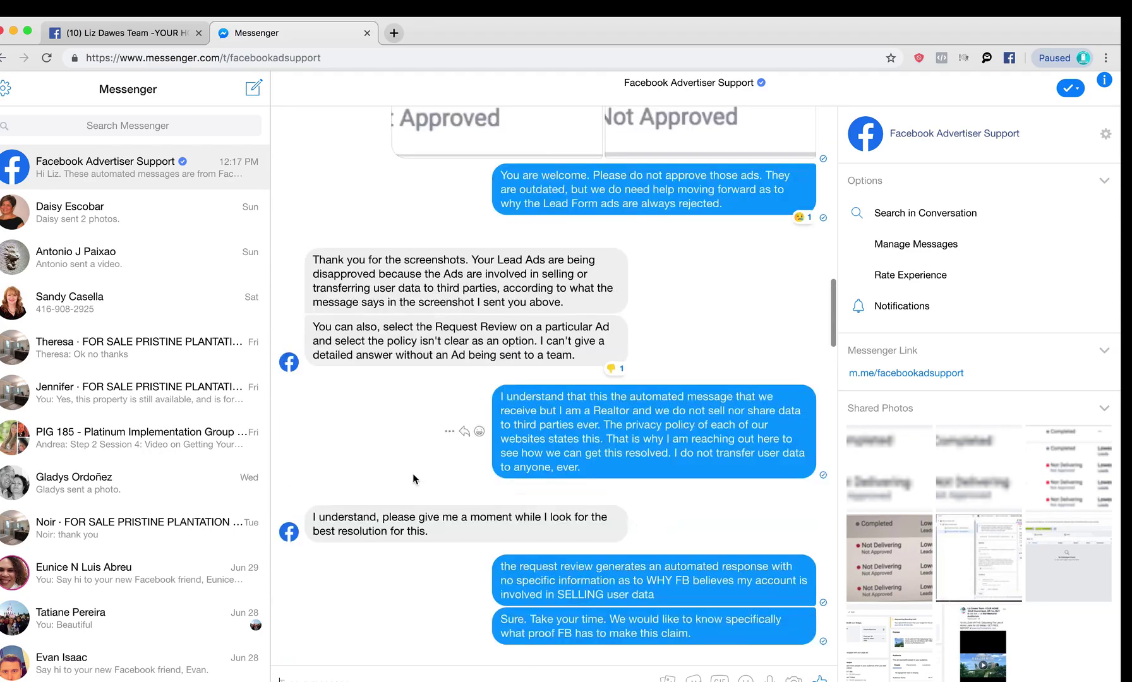
scroll(413, 475, "up", 10)
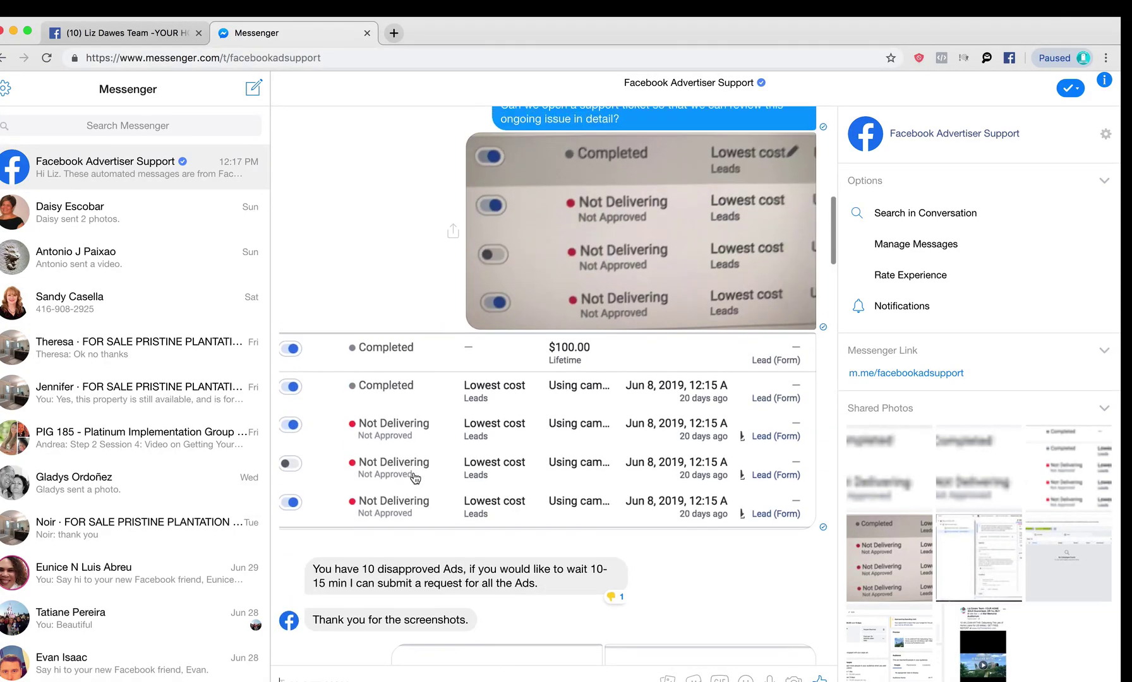
scroll(414, 478, "up", 5)
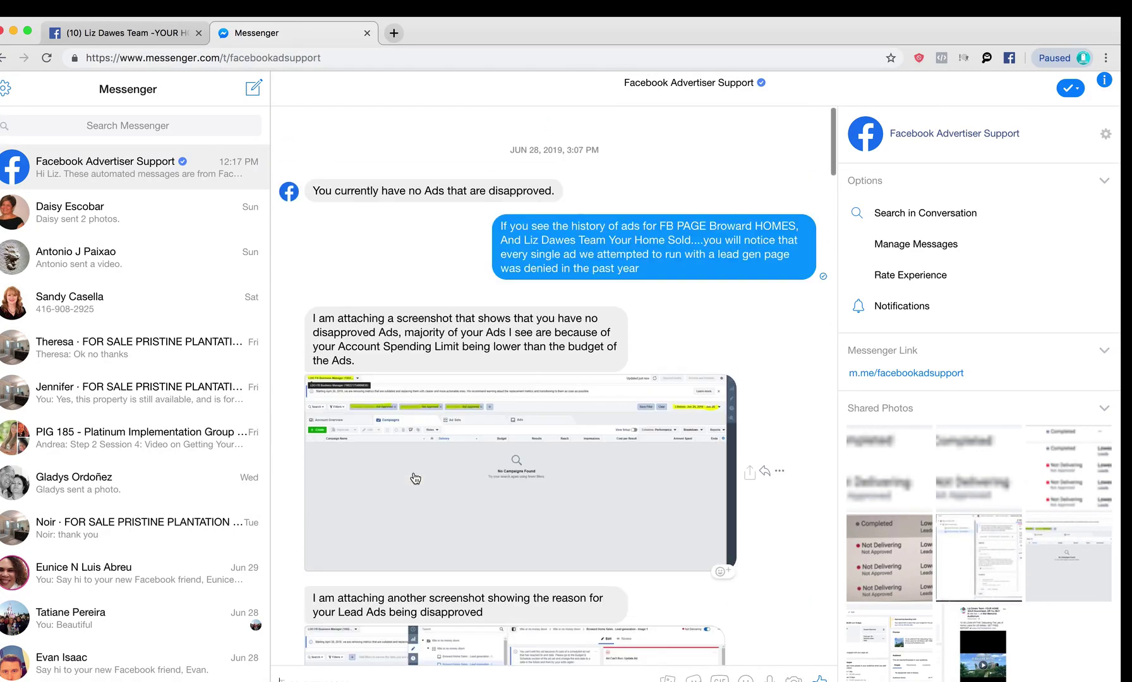
scroll(415, 478, "up", 5)
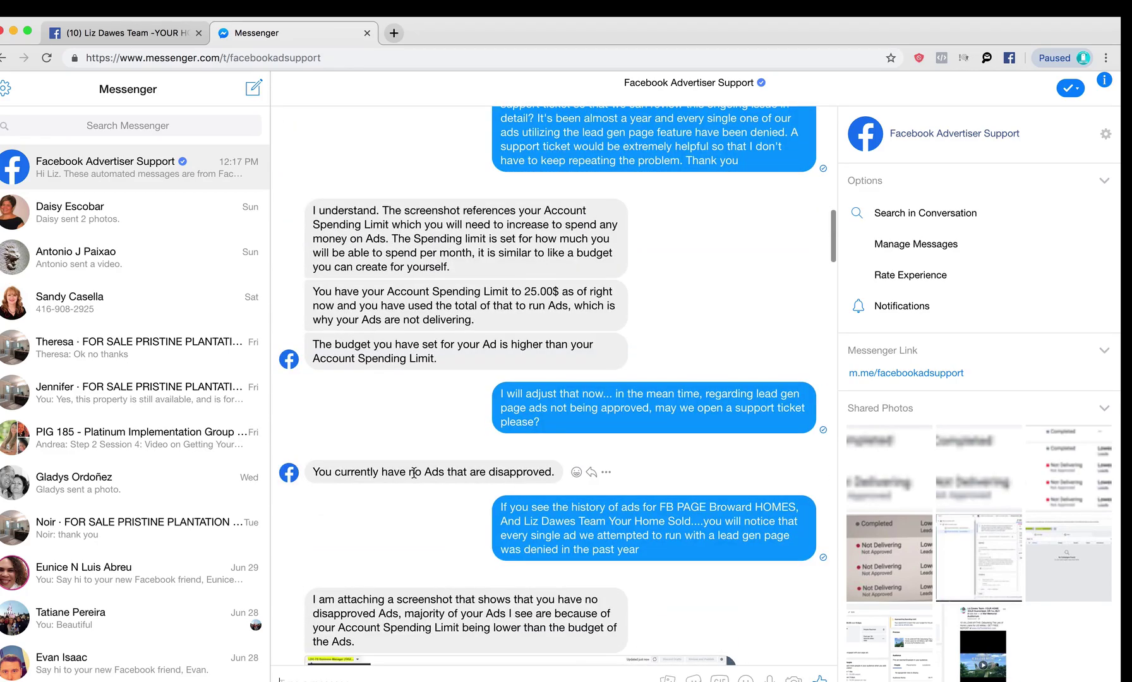
scroll(414, 478, "up", 6)
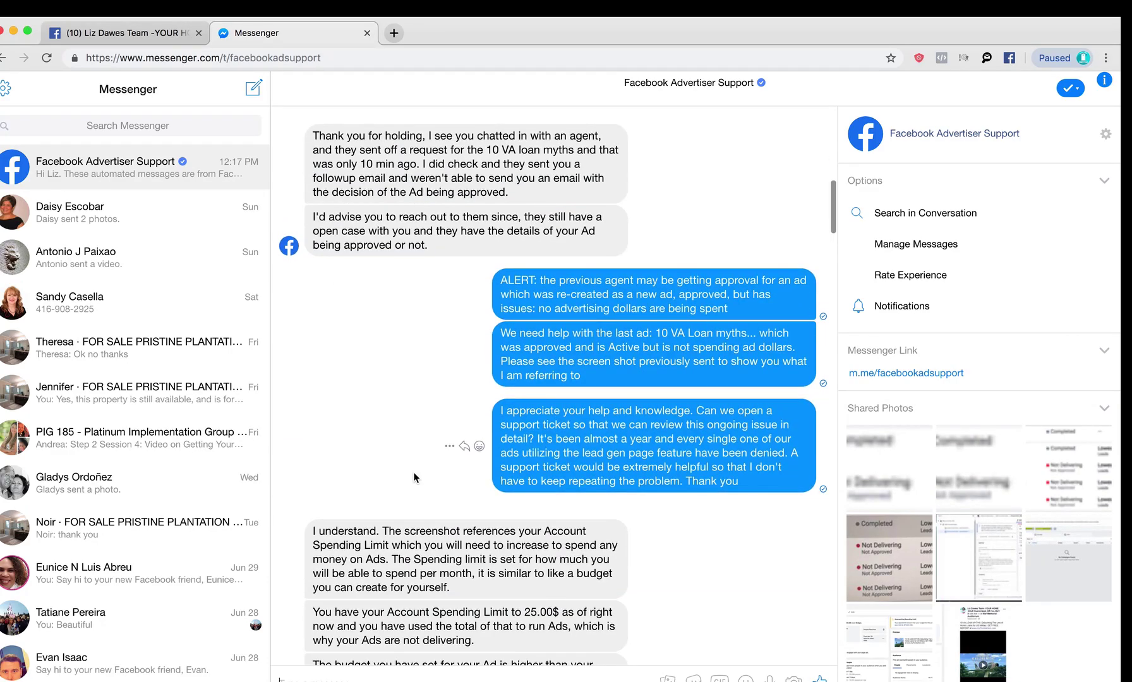
scroll(413, 472, "down", 5)
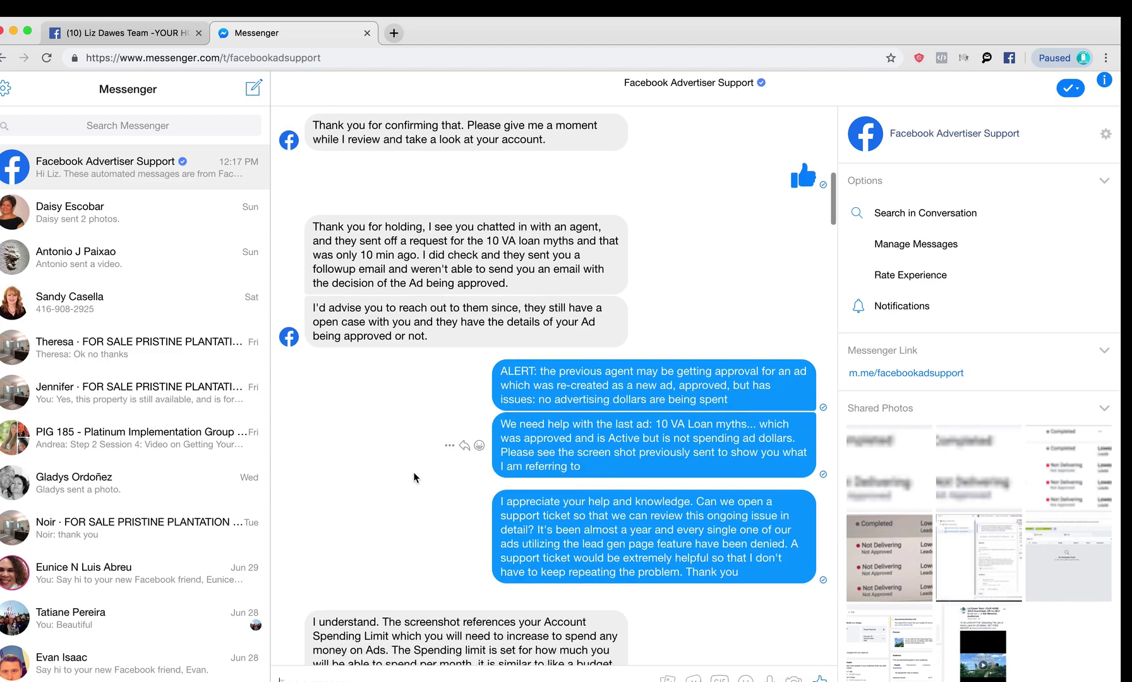
scroll(413, 472, "down", 3)
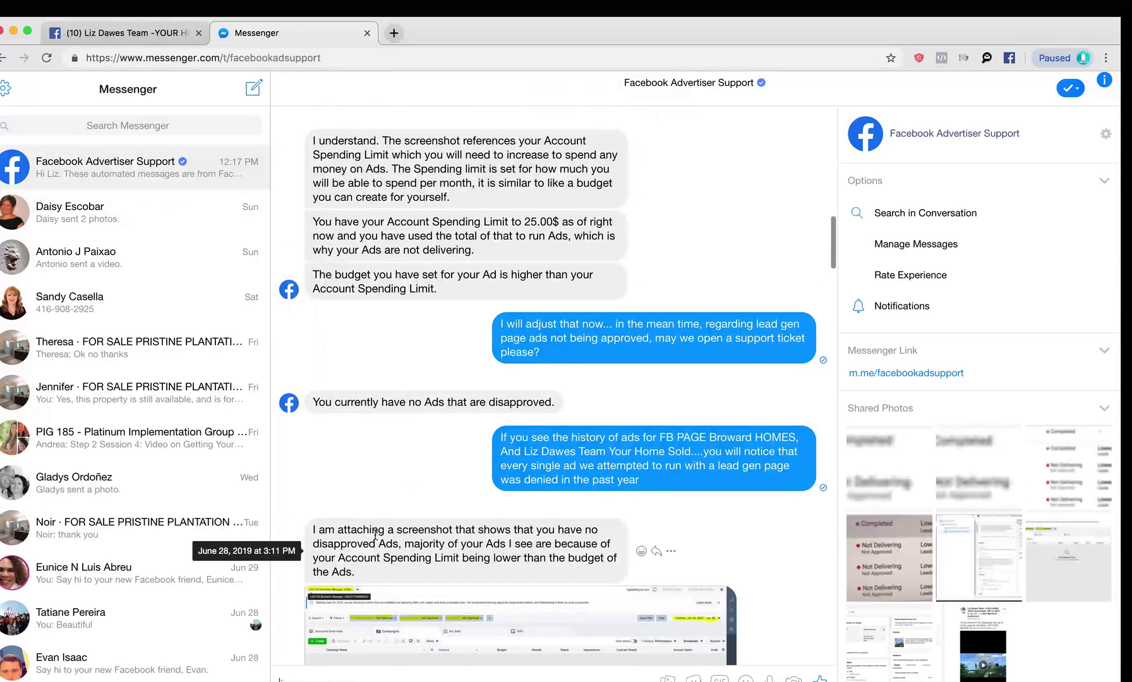
scroll(397, 504, "down", 11)
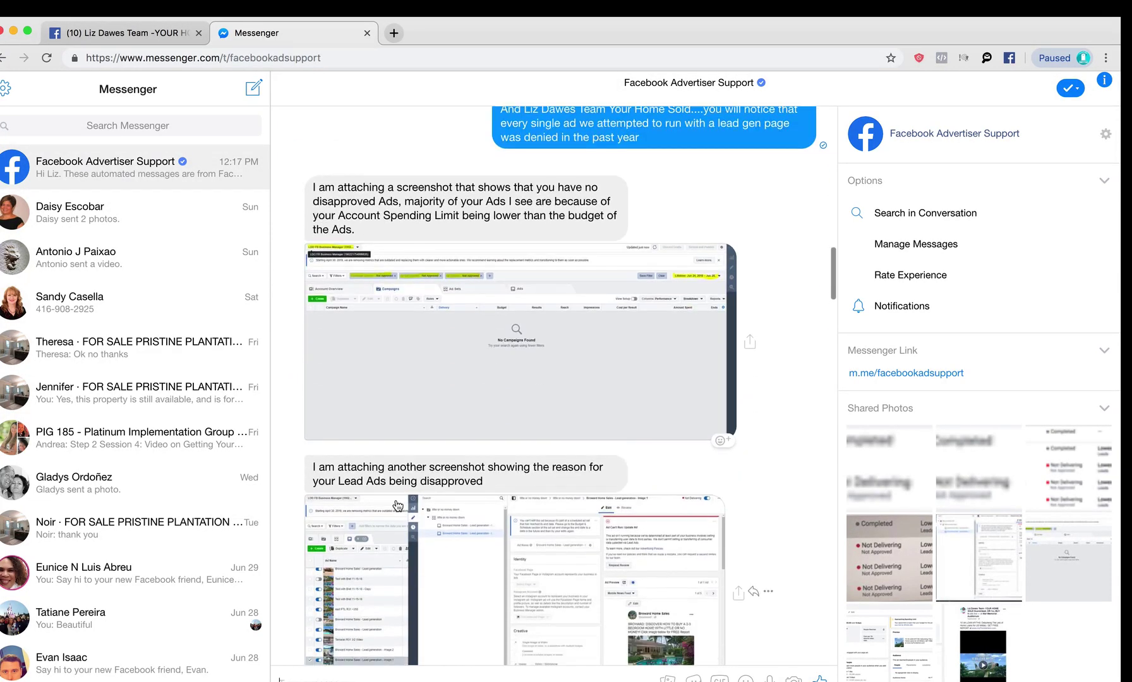
scroll(397, 505, "down", 8)
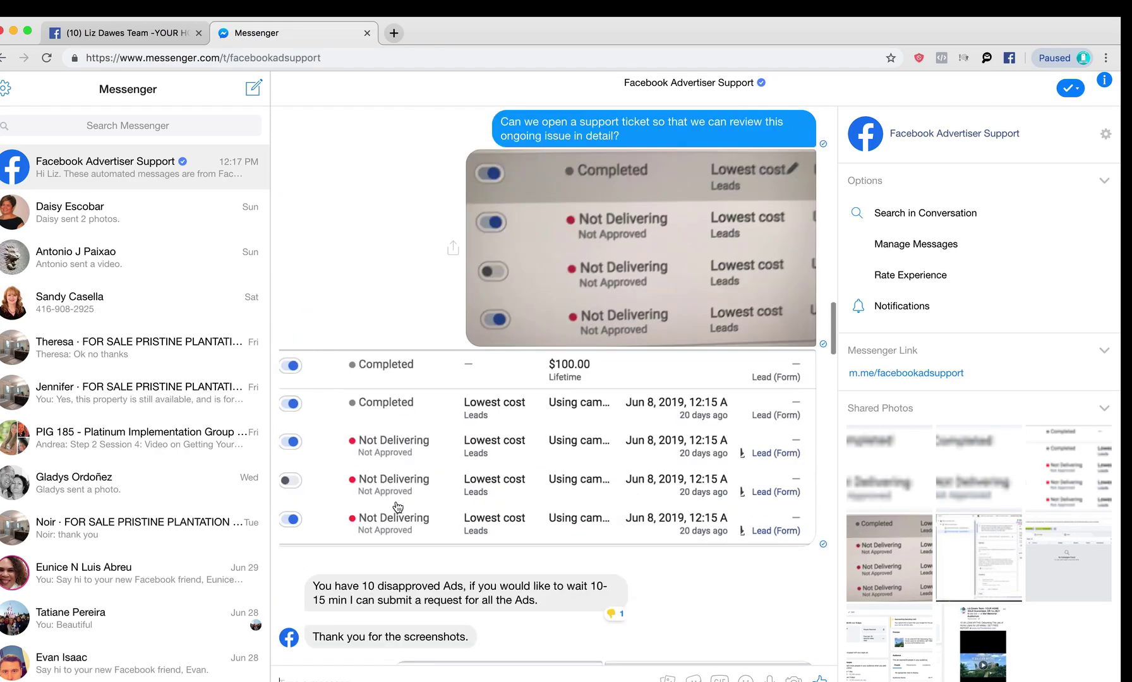
Scroll past the agent's conversion-Ads recap to the closed chat and new Get started prompt.
scroll(397, 505, "down", 7)
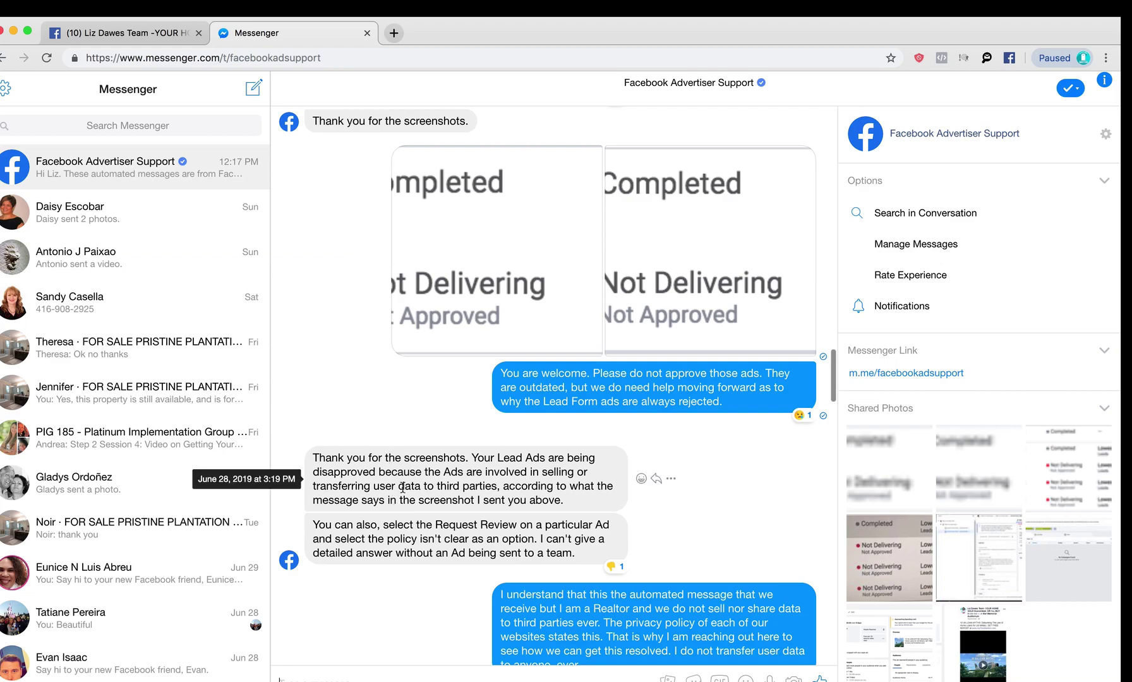
scroll(398, 499, "down", 1)
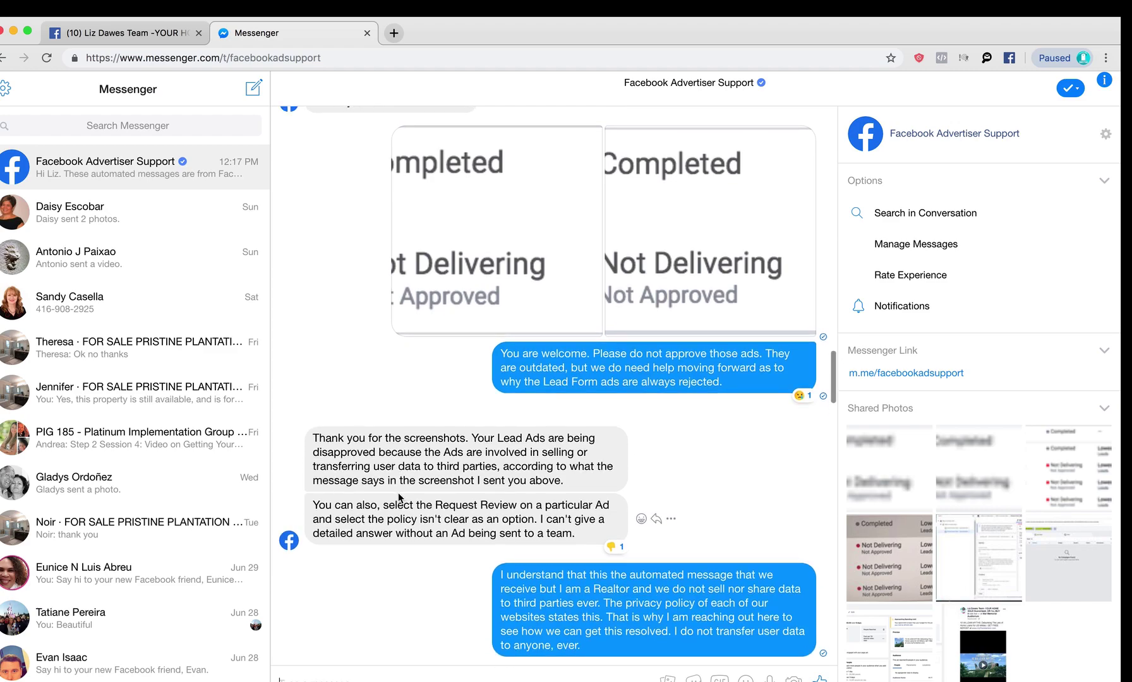
scroll(398, 498, "up", 1)
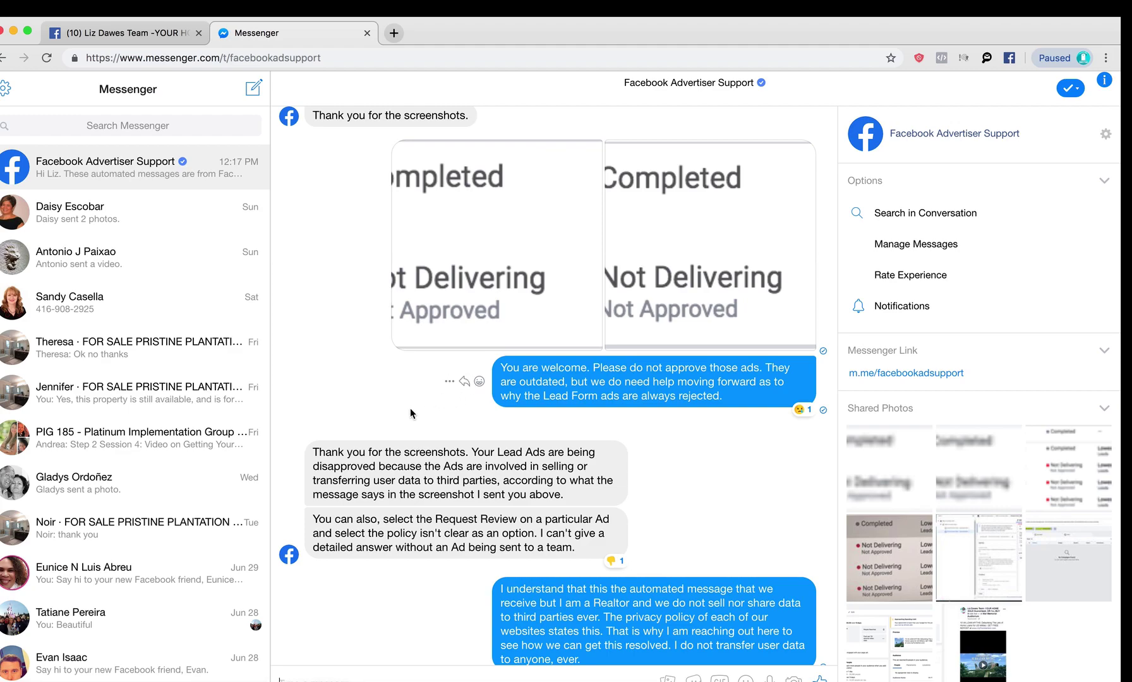
scroll(411, 413, "down", 1)
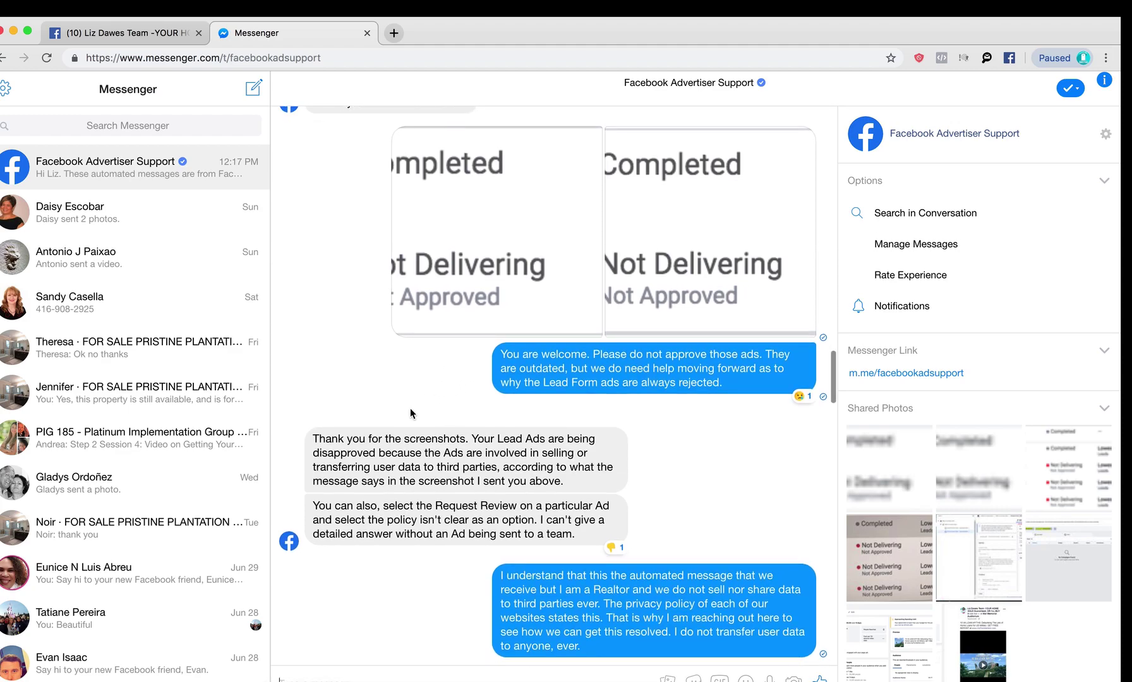
scroll(412, 416, "down", 5)
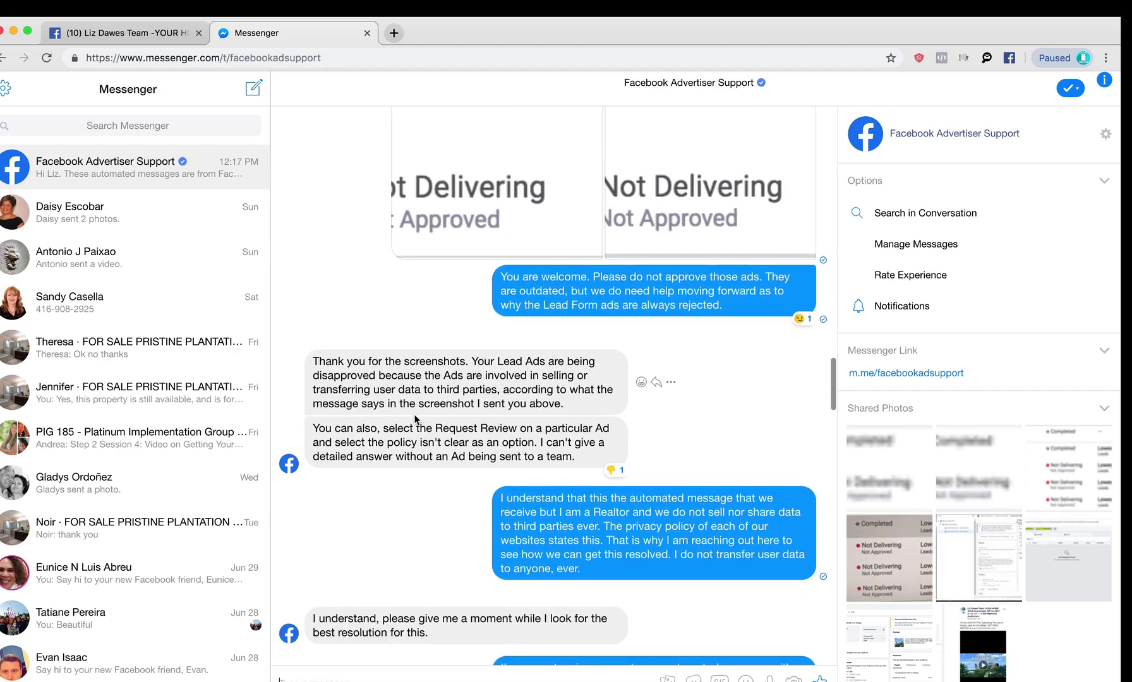
scroll(417, 421, "down", 20)
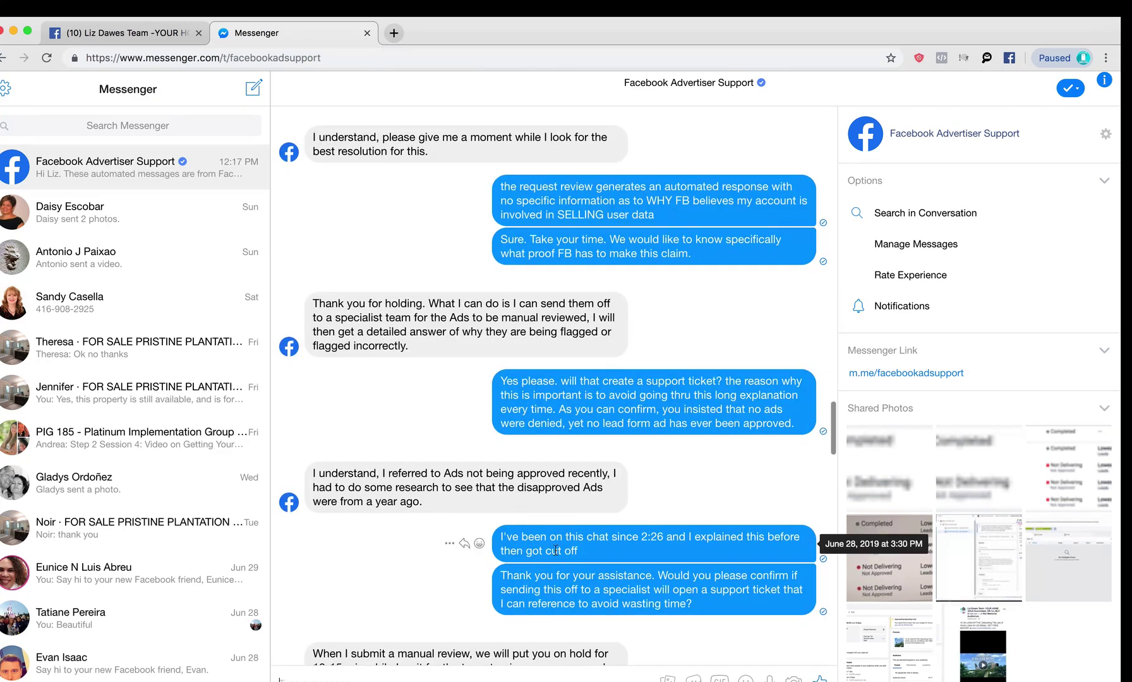
scroll(535, 570, "down", 13)
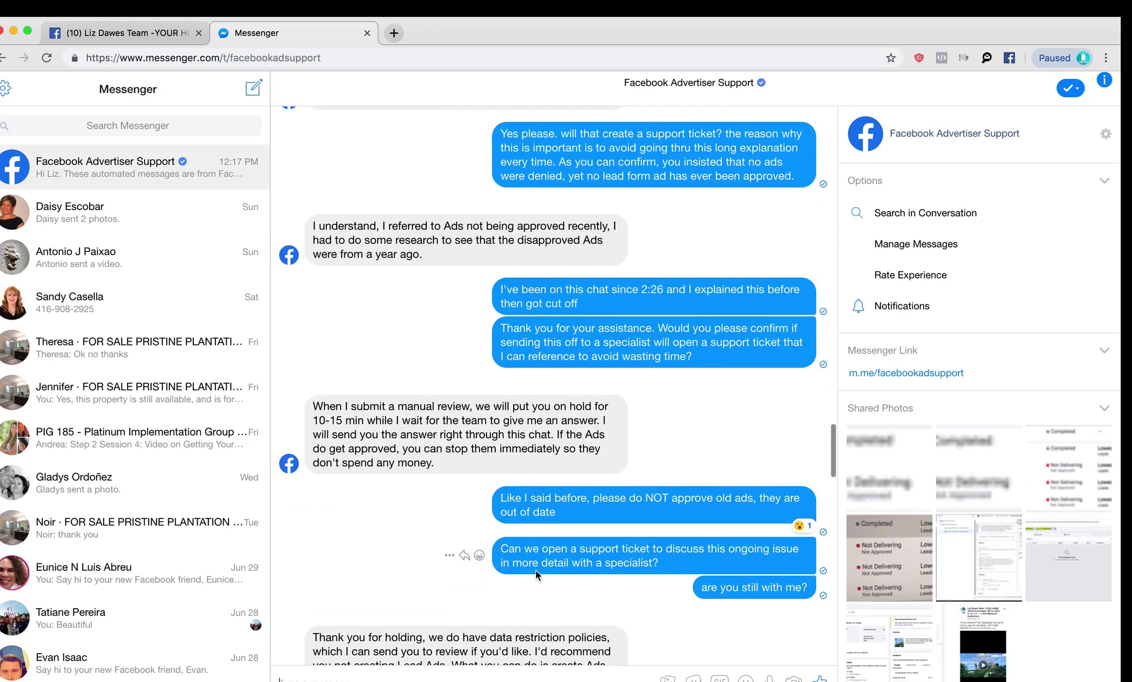
scroll(535, 570, "down", 5)
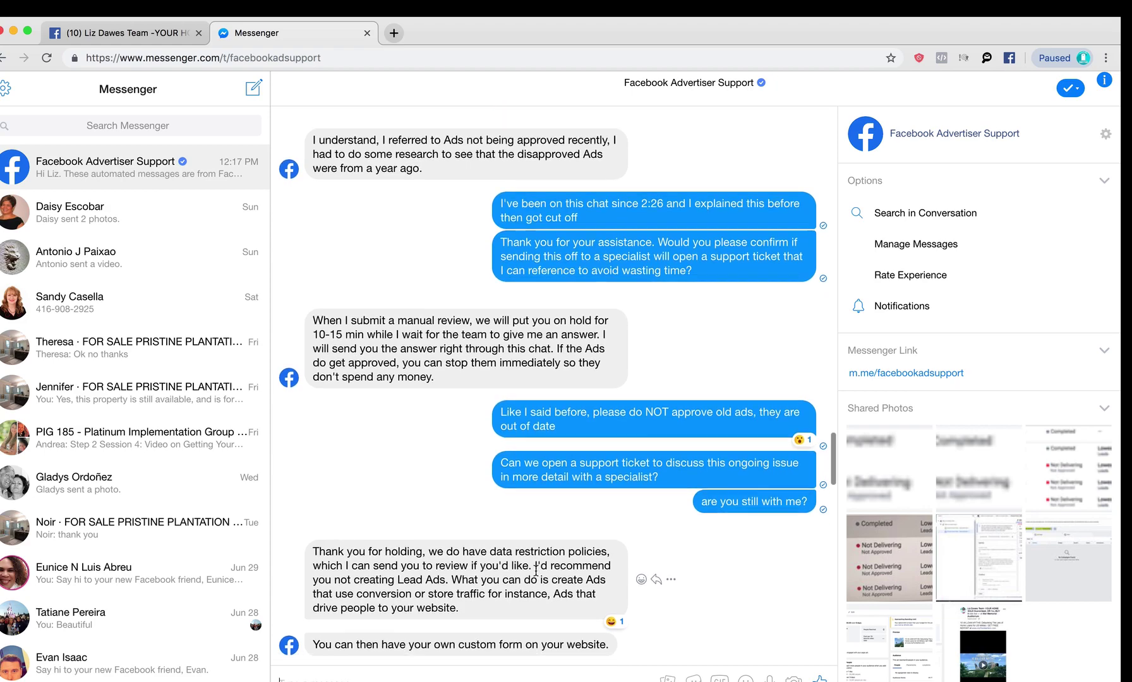
scroll(535, 570, "down", 14)
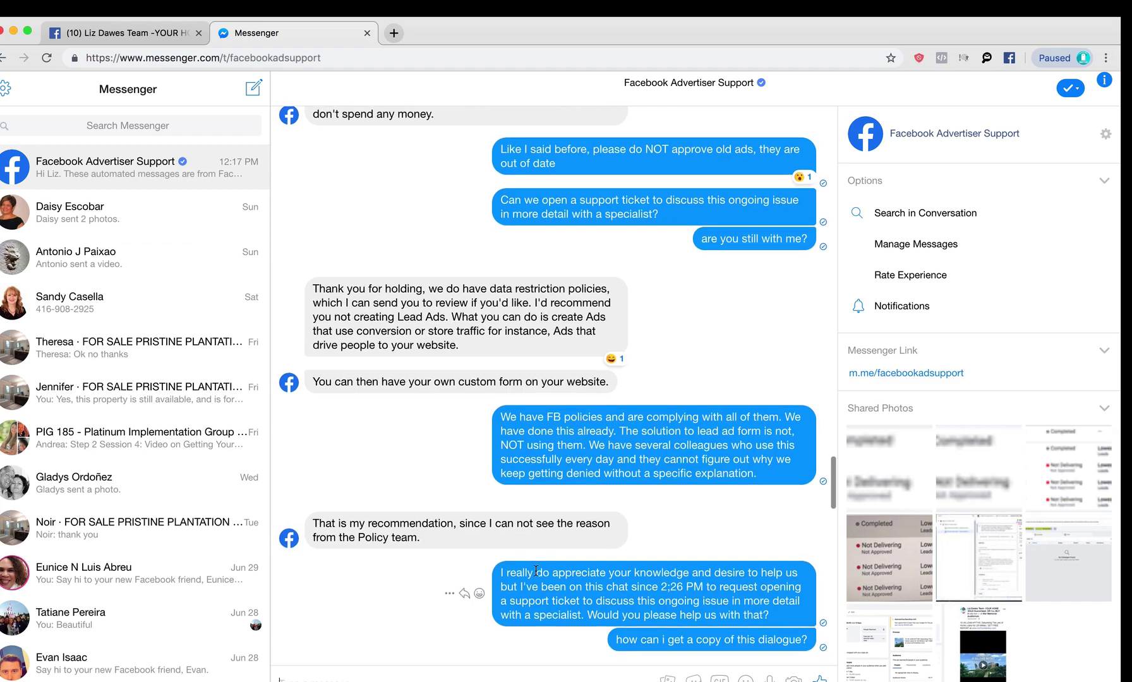
scroll(535, 571, "down", 1)
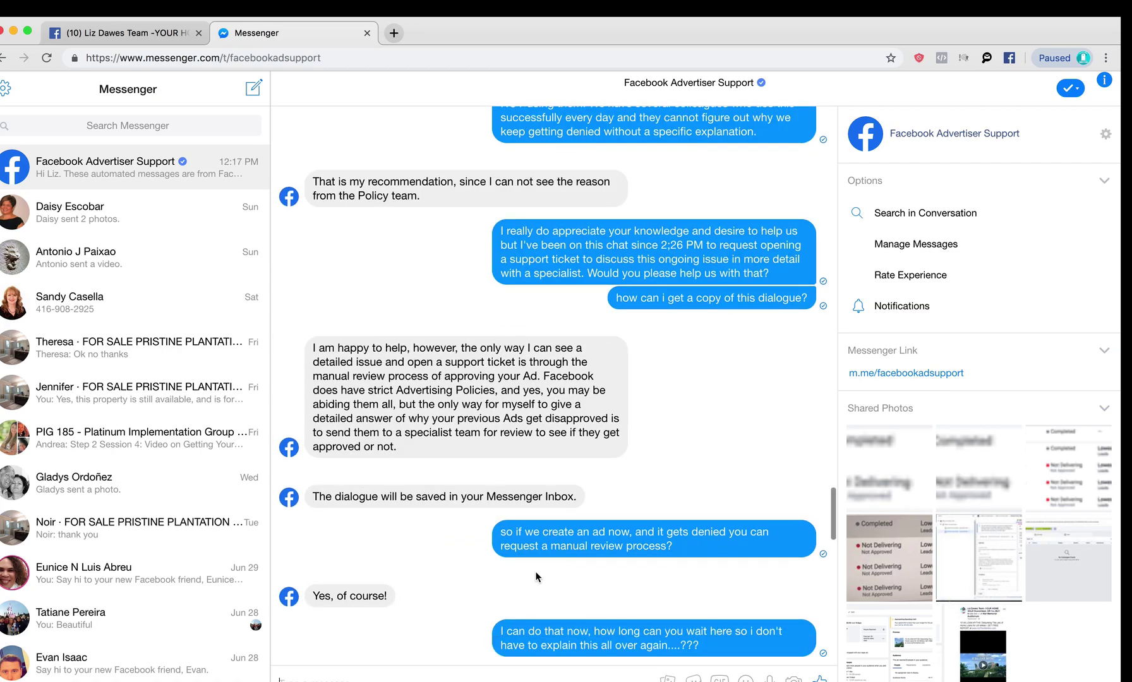
scroll(535, 571, "down", 7)
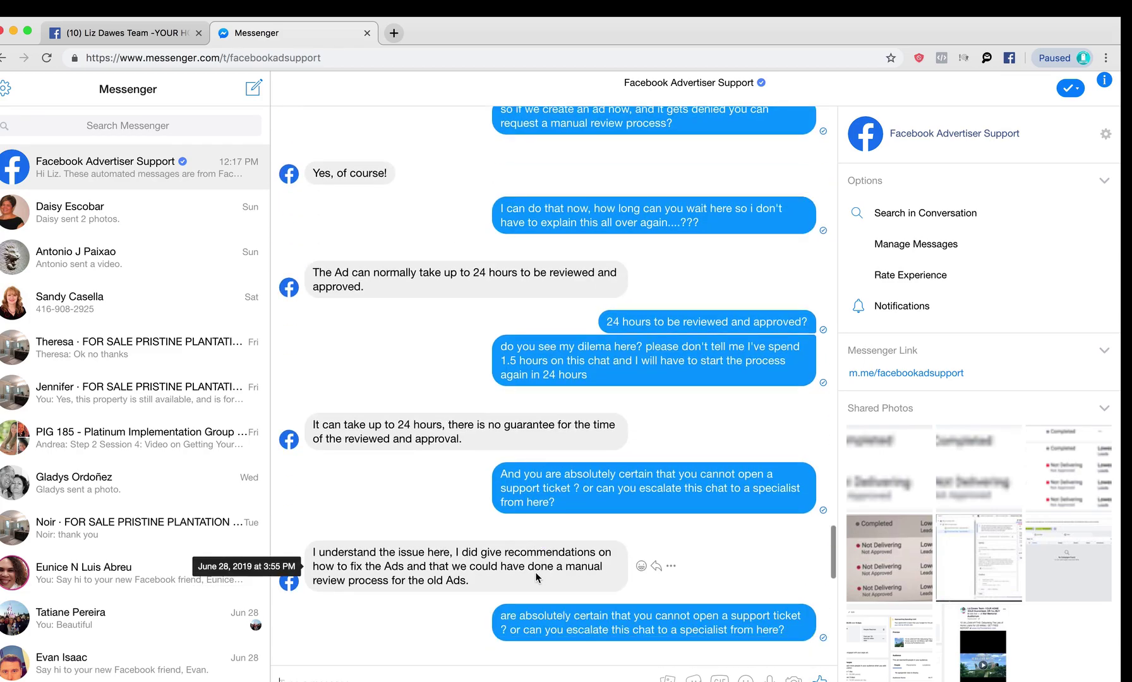
scroll(535, 571, "down", 6)
scroll(536, 577, "down", 3)
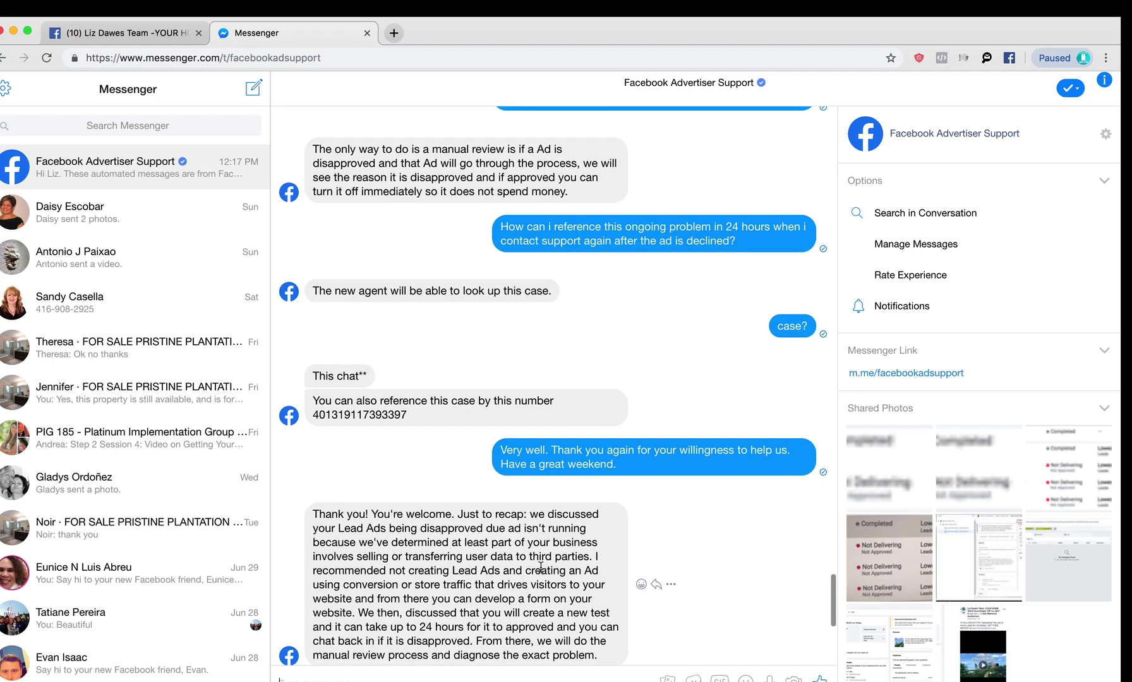
scroll(537, 572, "down", 2)
scroll(540, 572, "down", 5)
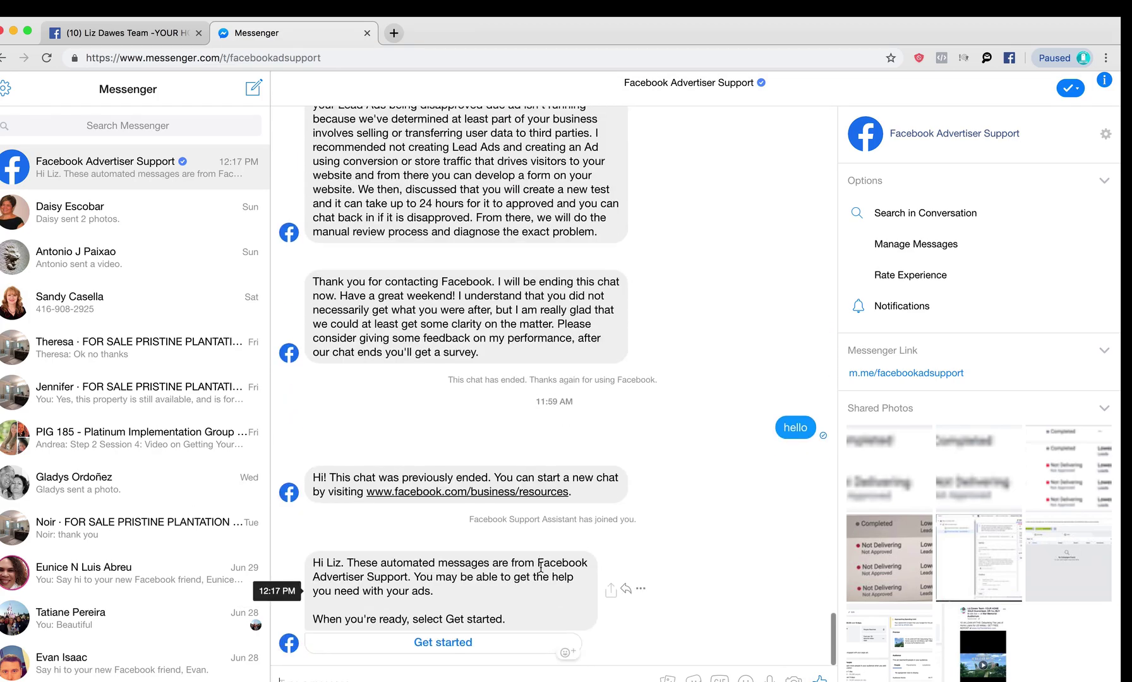